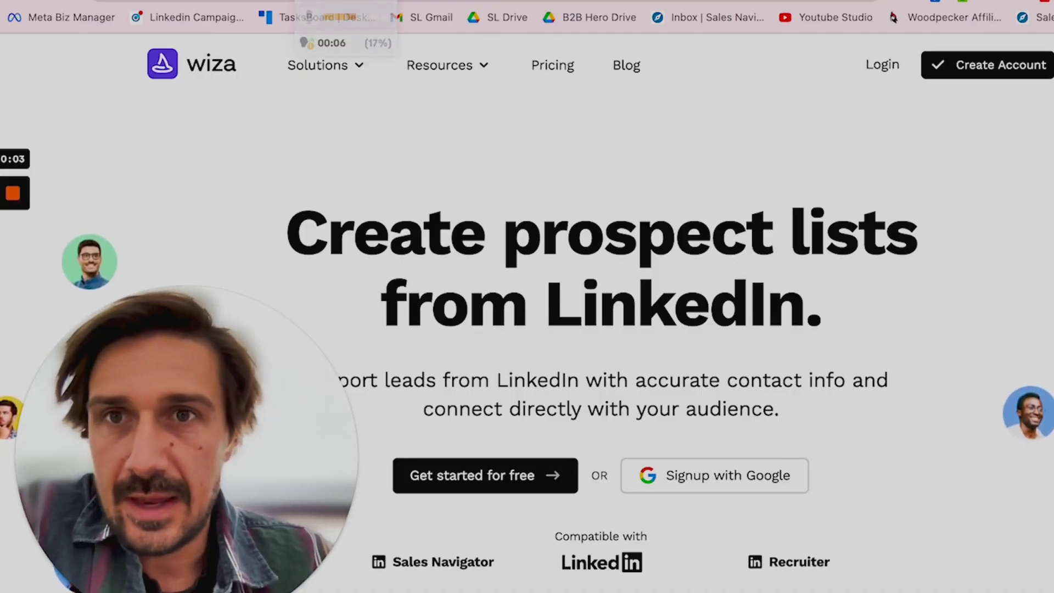
# Scroll to Wiza's Micro, Pro and Growth pricing plans and highlight Growth's 750 email credits.
pyautogui.scroll(-10, 495, 103)
pyautogui.scroll(-2, 781, 331)
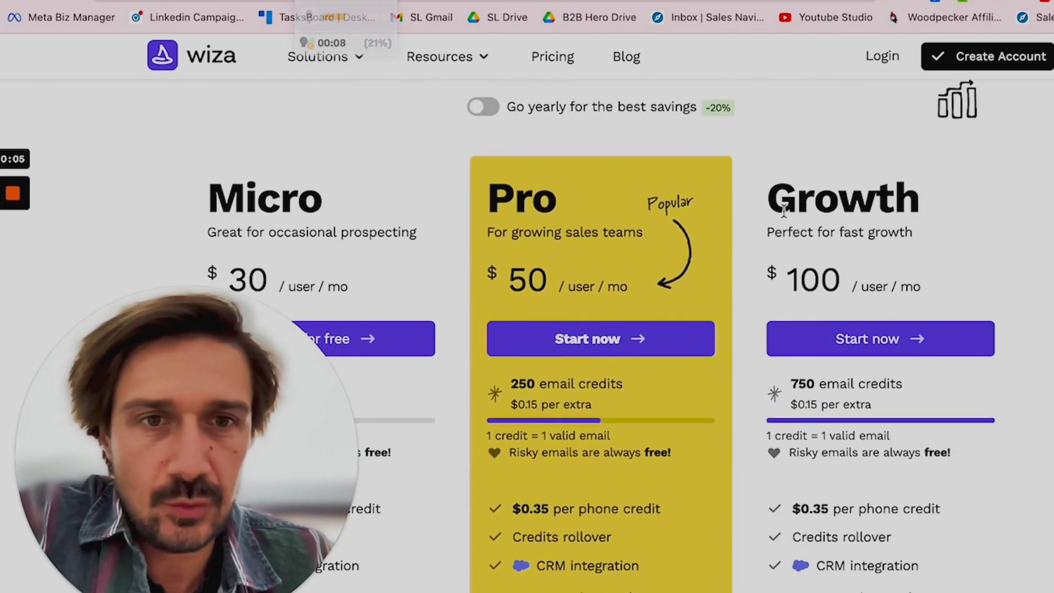
pyautogui.moveTo(798, 383); pyautogui.dragTo(814, 380)
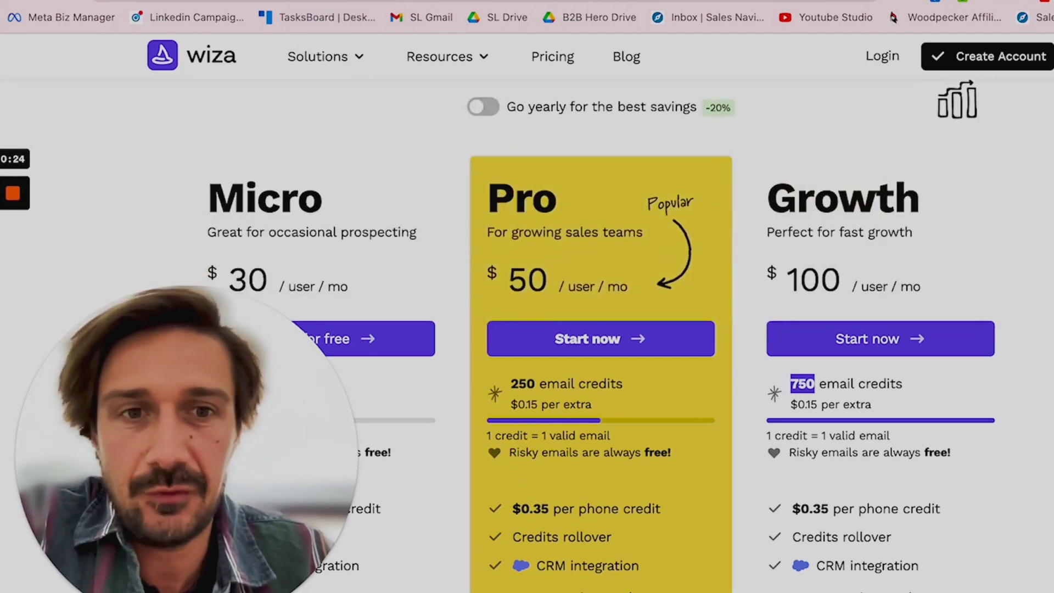
# Open the Wiza extension's Chrome Web Store listing from the dashboard, then return to the LinkedIn feed.
pyautogui.hotkey('ctrl', 'Tab')
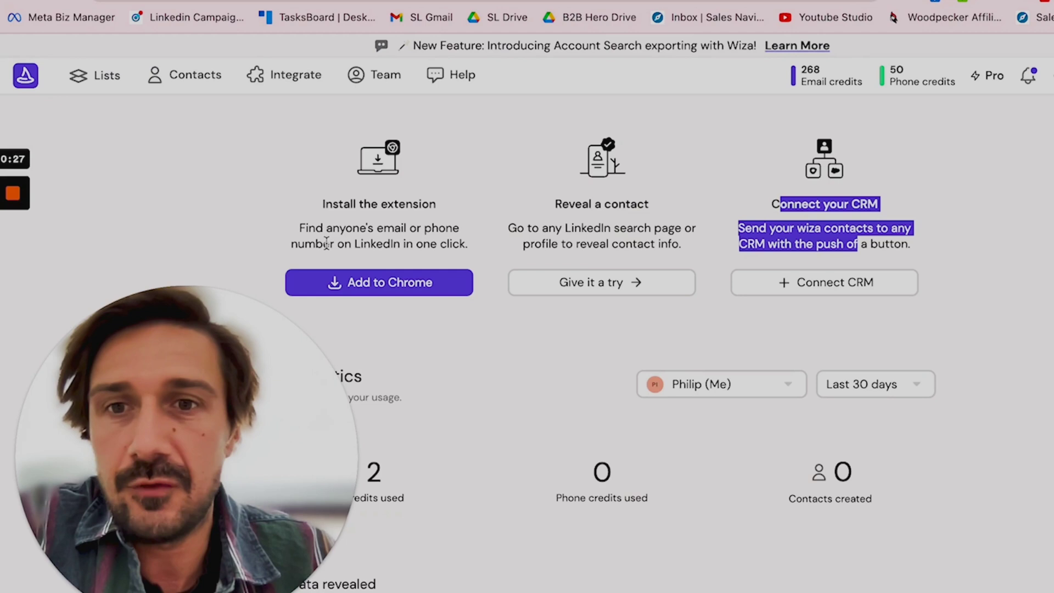
pyautogui.moveTo(318, 208); pyautogui.dragTo(410, 205)
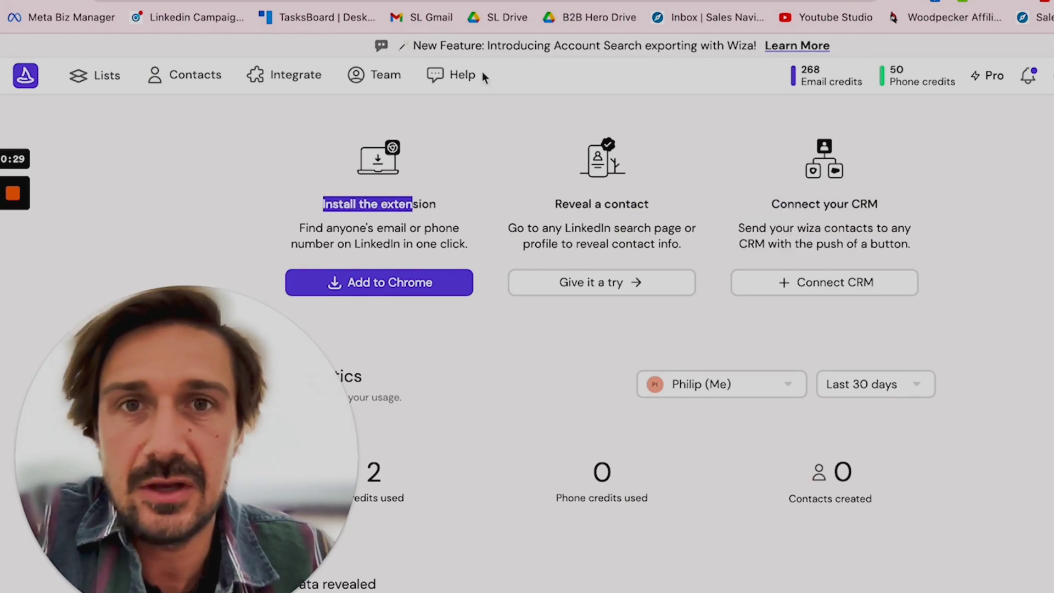
pyautogui.click(381, 282)
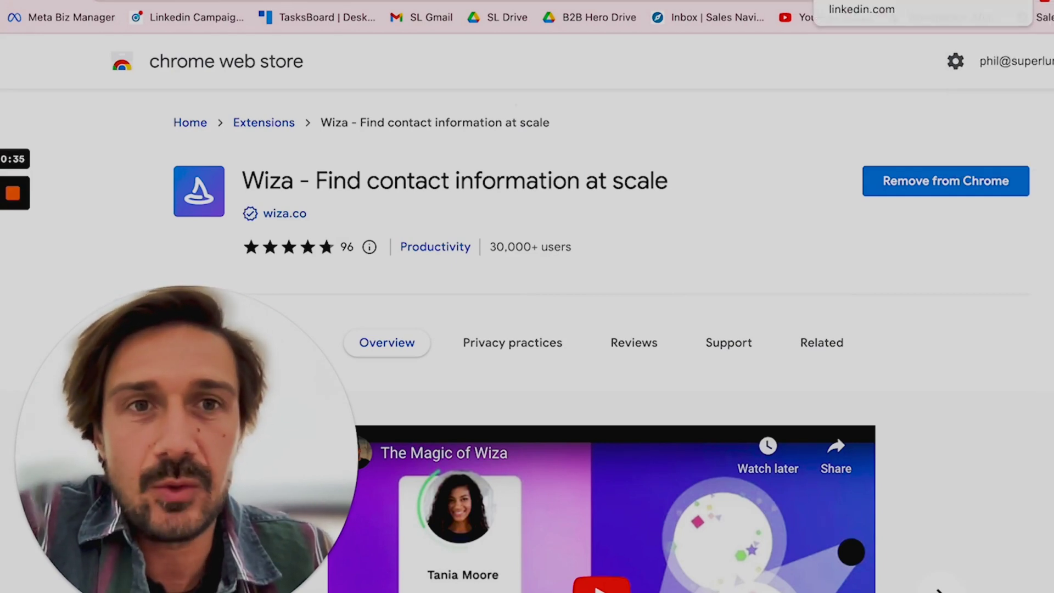
pyautogui.click(850, 3)
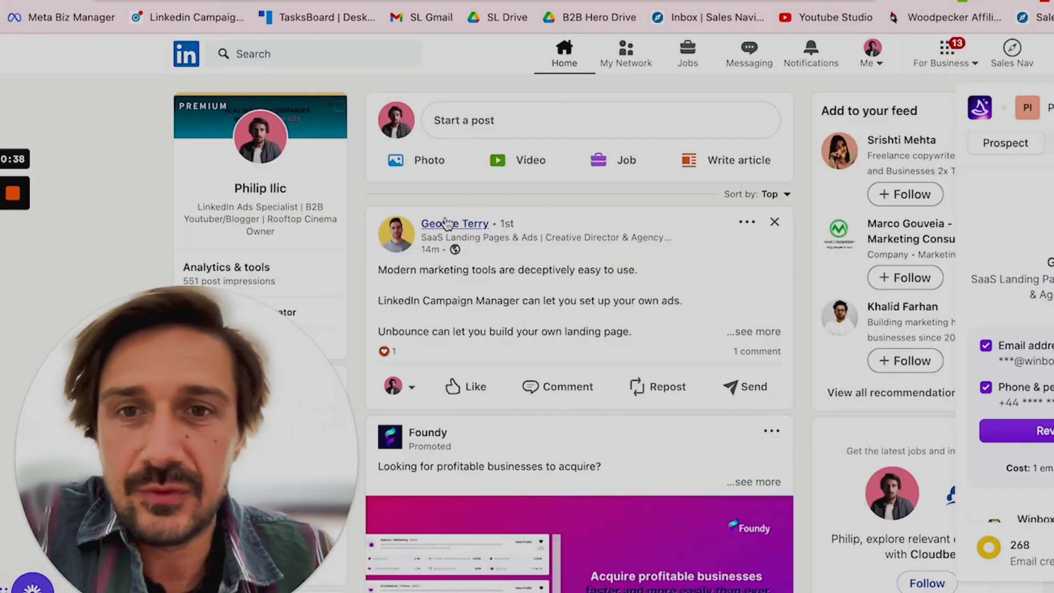
# Open a post author's LinkedIn profile and scroll through it.
pyautogui.click(457, 225)
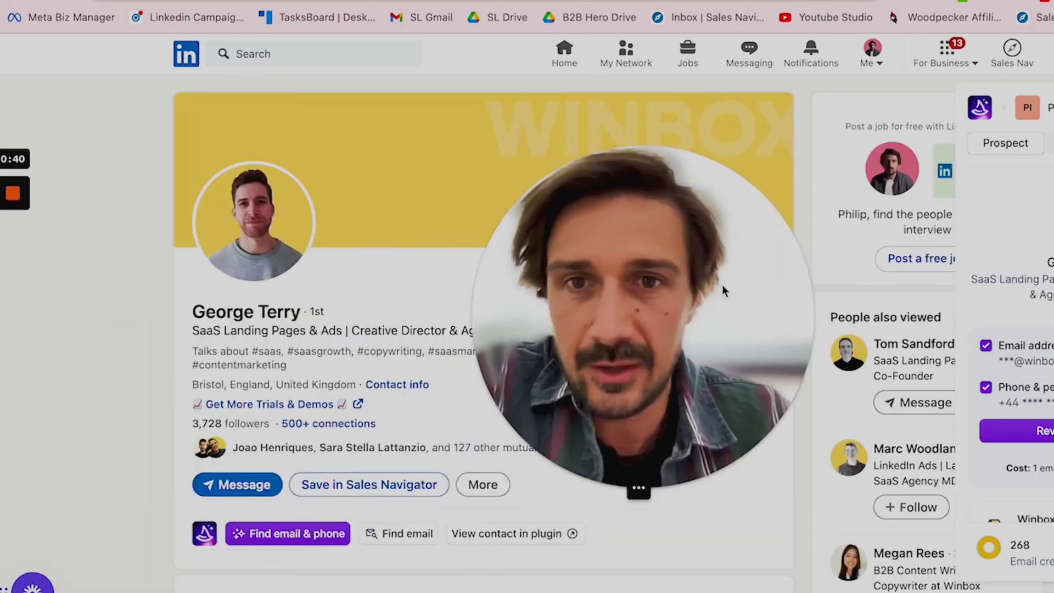
pyautogui.scroll(-2, 378, 359)
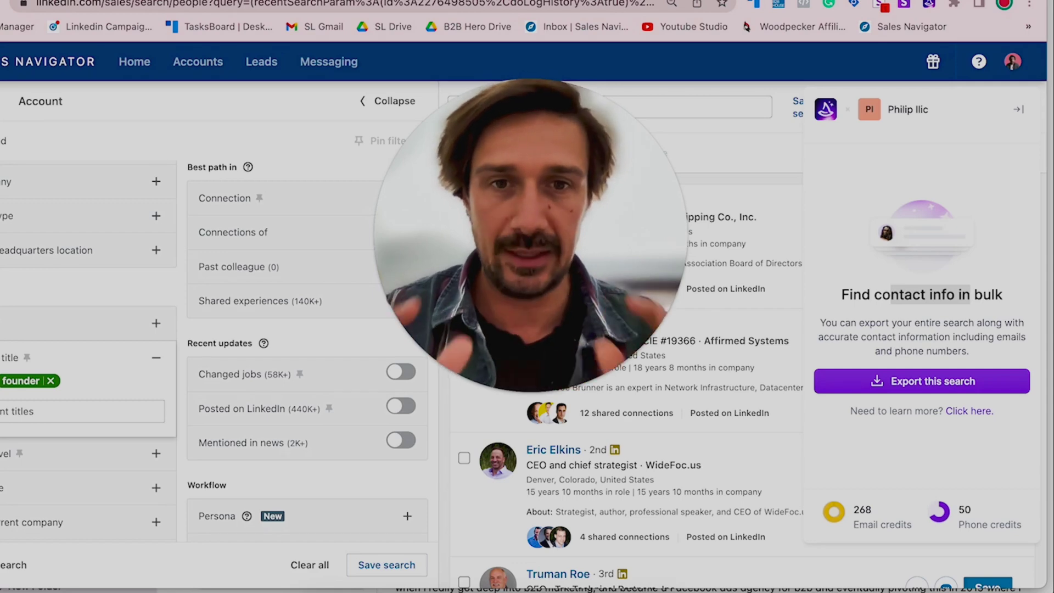
pyautogui.moveTo(582, 157); pyautogui.dragTo(675, 21)
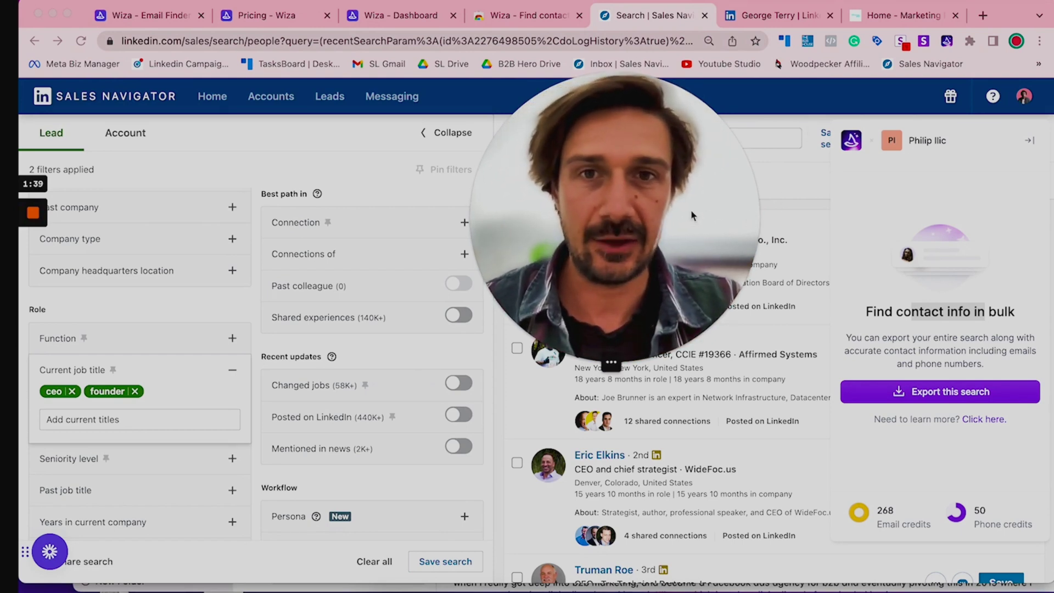
pyautogui.moveTo(690, 209); pyautogui.dragTo(806, 203)
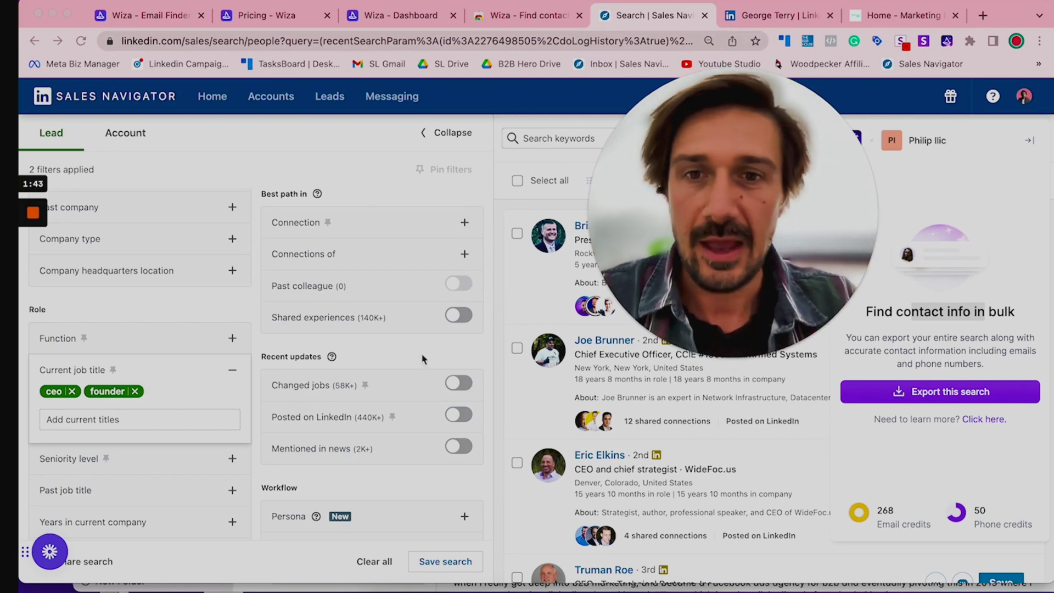
pyautogui.moveTo(733, 214); pyautogui.dragTo(879, 190)
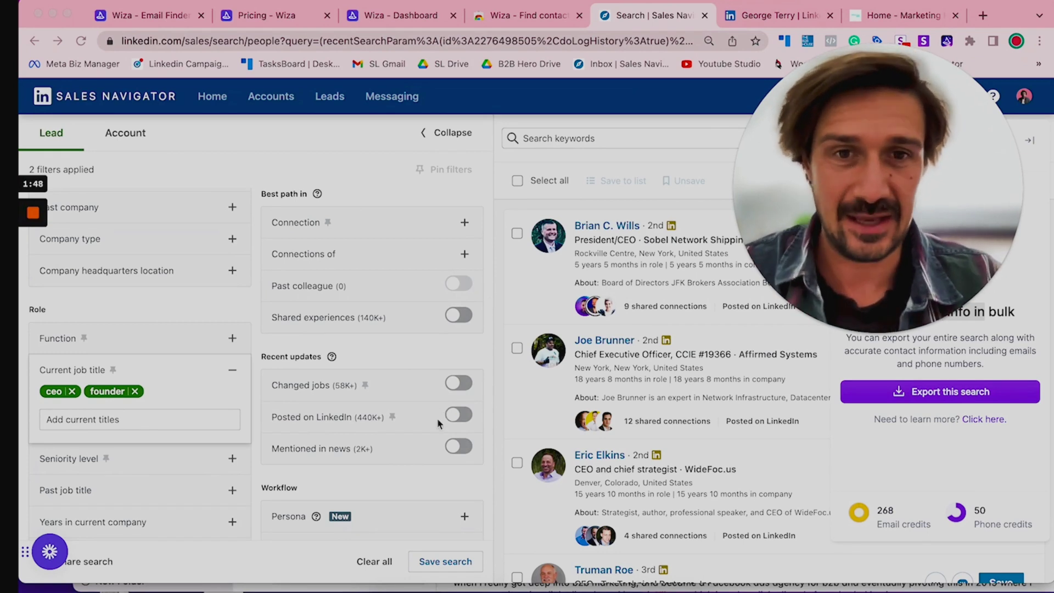
pyautogui.scroll(2, 426, 443)
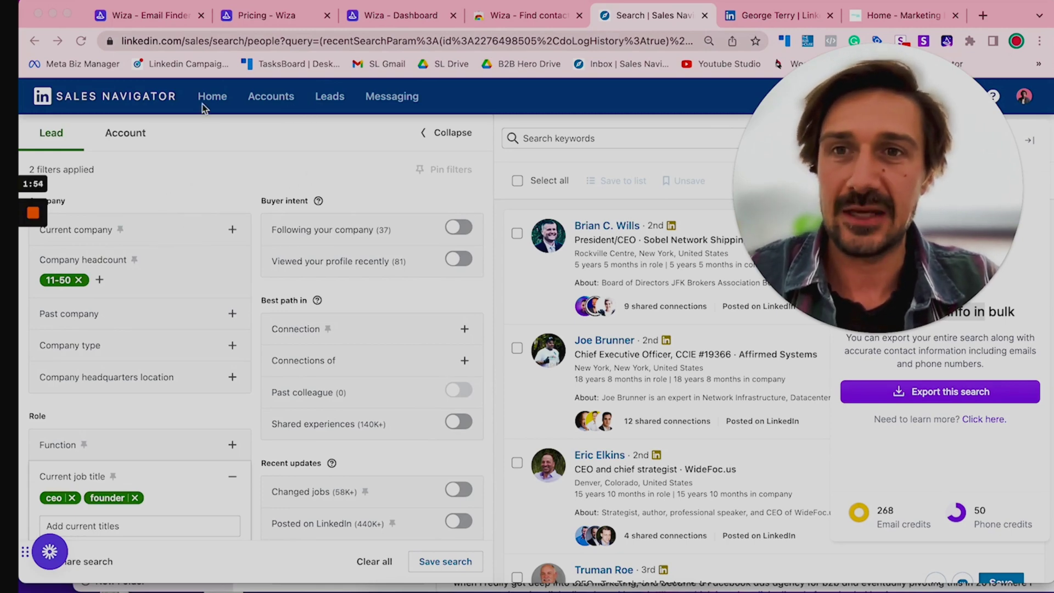
# Start a new Sales Navigator lead search filtered to 11-50 employee companies.
pyautogui.click(329, 99)
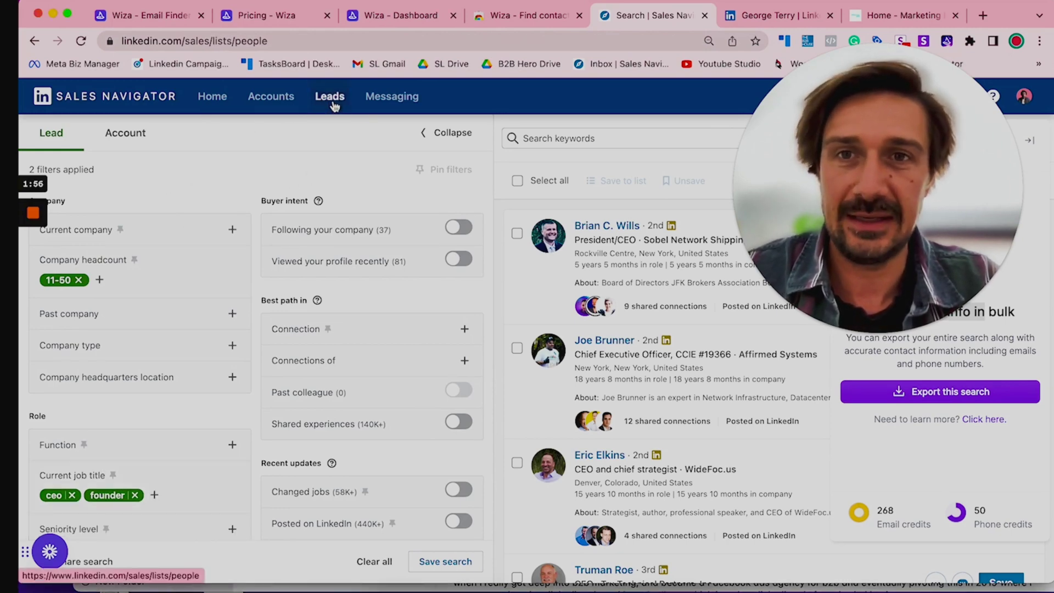
pyautogui.click(357, 146)
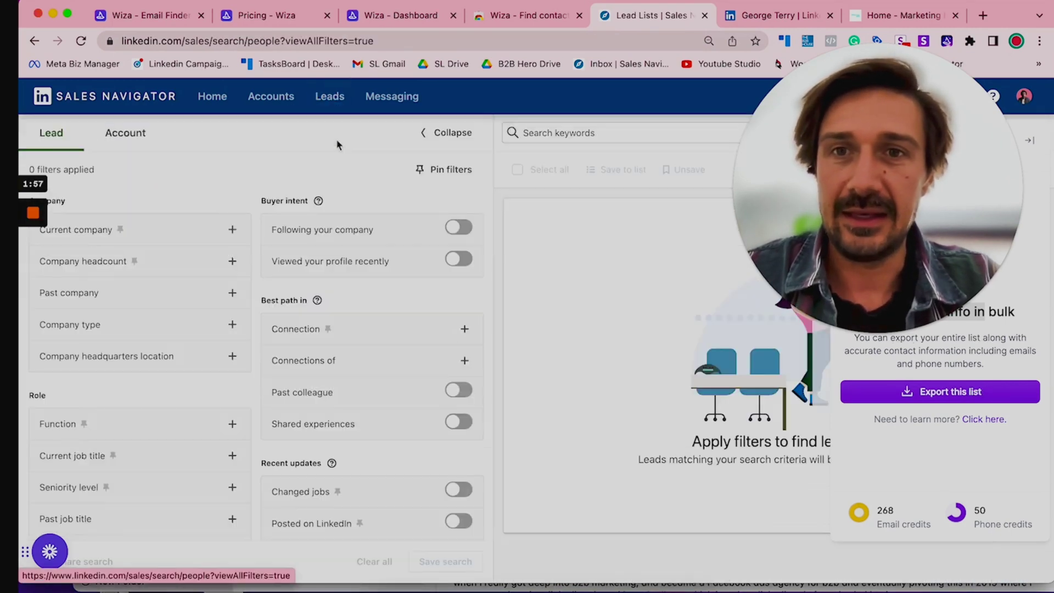
pyautogui.click(152, 268)
pyautogui.click(87, 329)
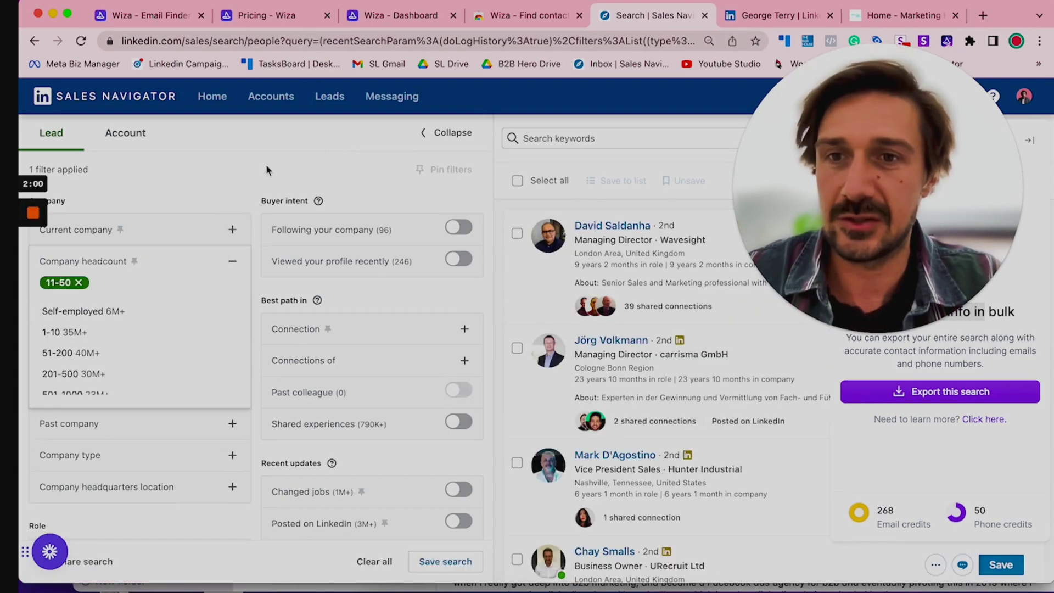
pyautogui.click(266, 163)
pyautogui.scroll(-5, 232, 302)
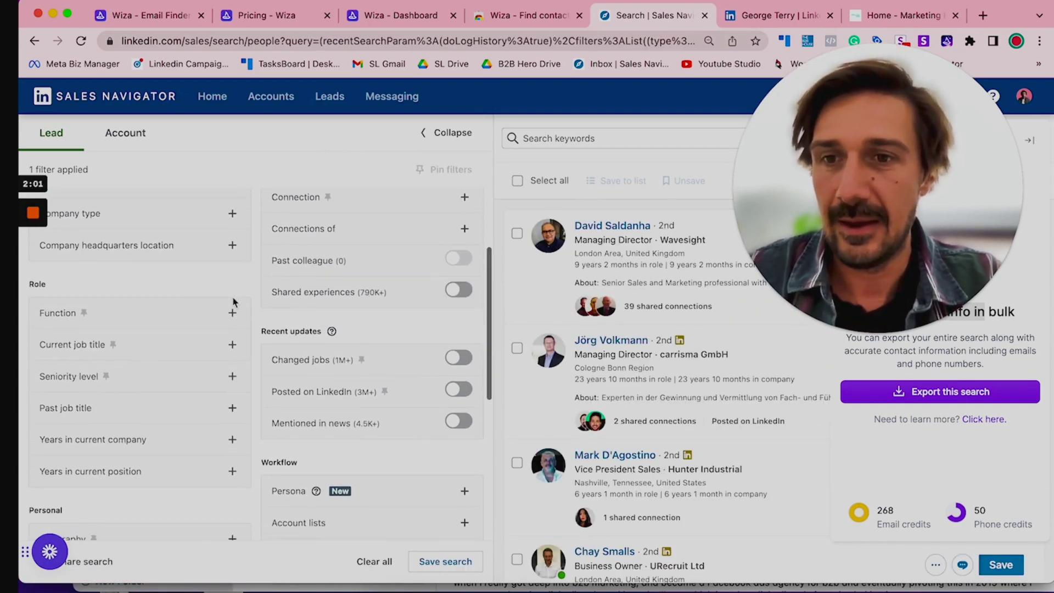
# Add ceo, founder and Co-Founder as current job title filters.
pyautogui.click(139, 342)
pyautogui.press('Return')
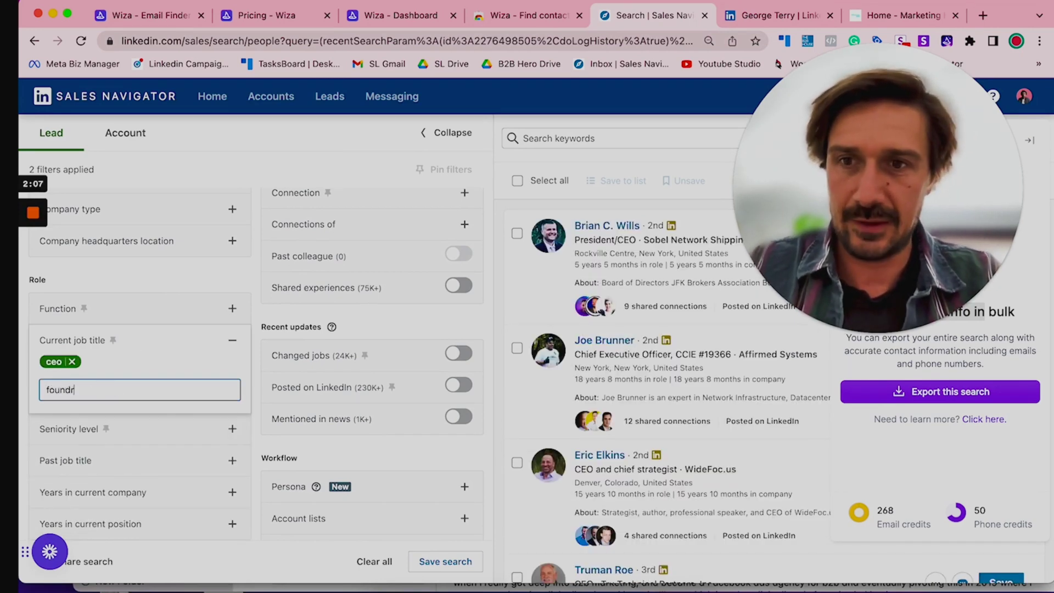
pyautogui.write('foundr')
pyautogui.press('BackSpace')
pyautogui.press('BackSpace')
pyautogui.press('Return')
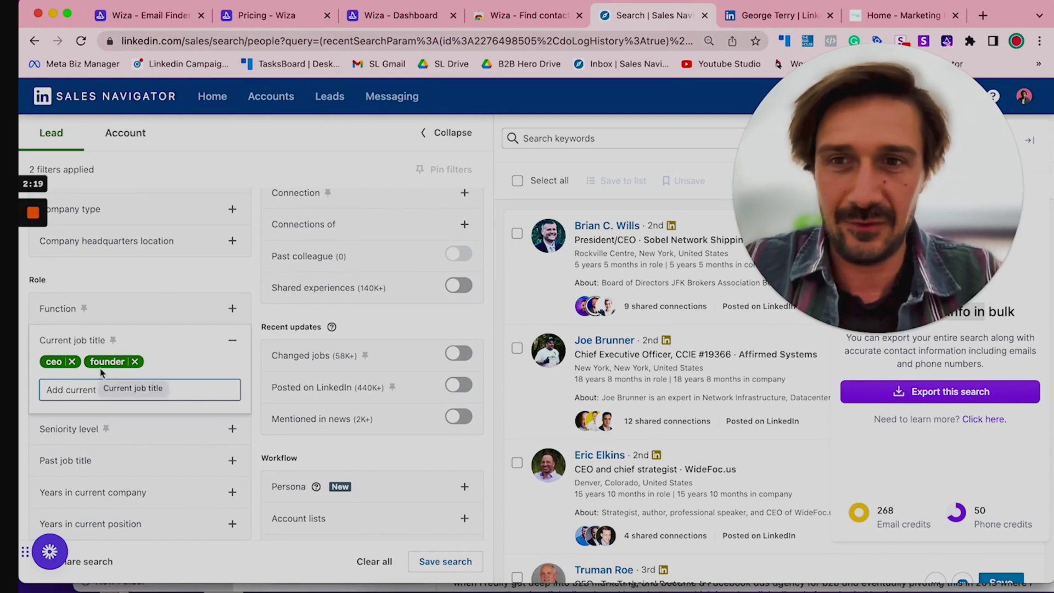
pyautogui.write('coo')
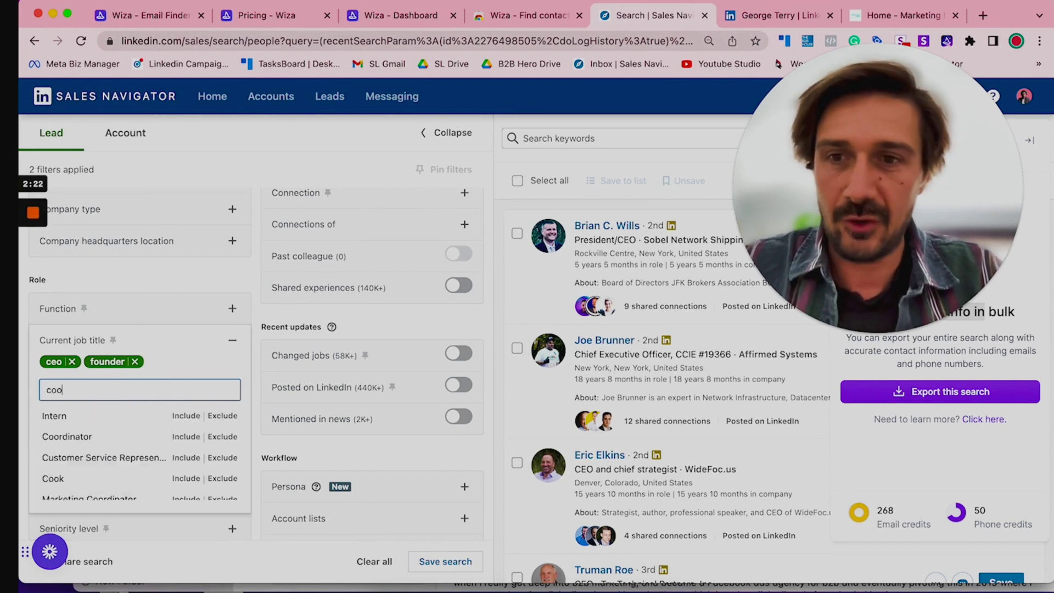
pyautogui.click(89, 414)
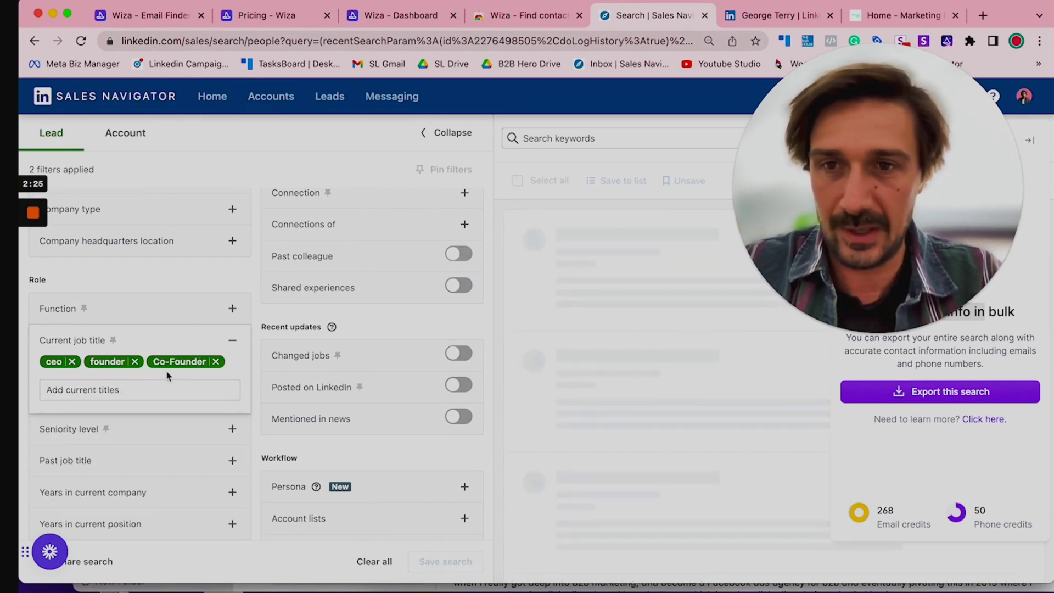
# Include the Technology, Information and Internet industry in the lead search filters.
pyautogui.scroll(-2, 217, 282)
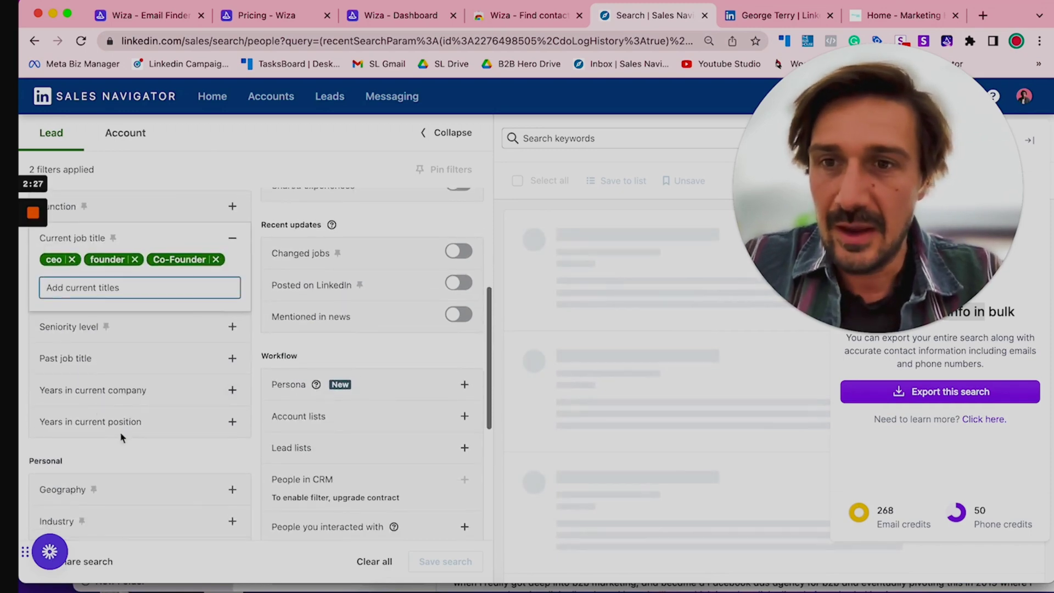
pyautogui.scroll(3, 120, 432)
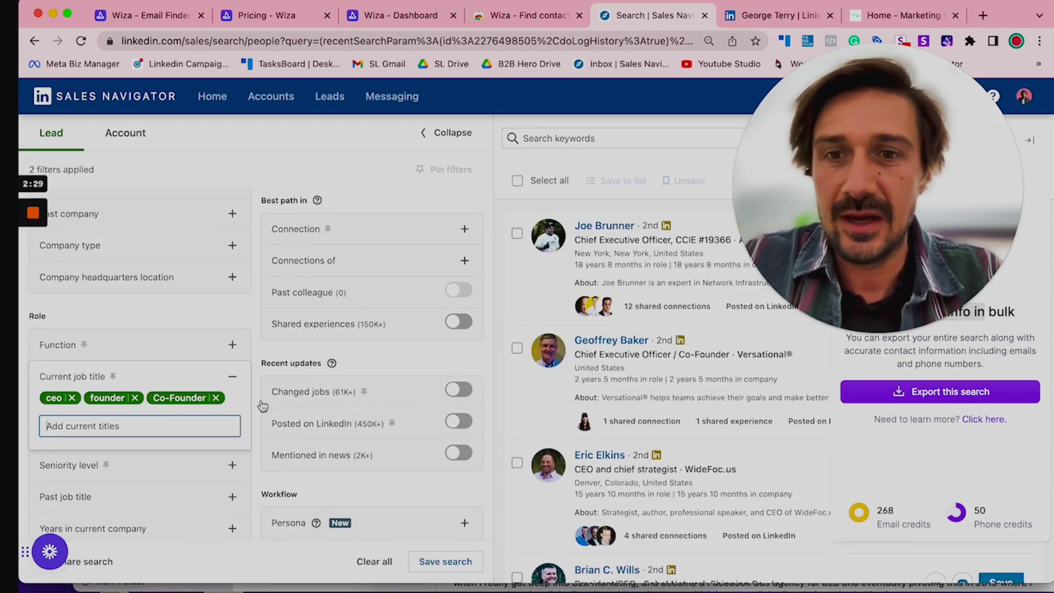
pyautogui.scroll(-3, 263, 406)
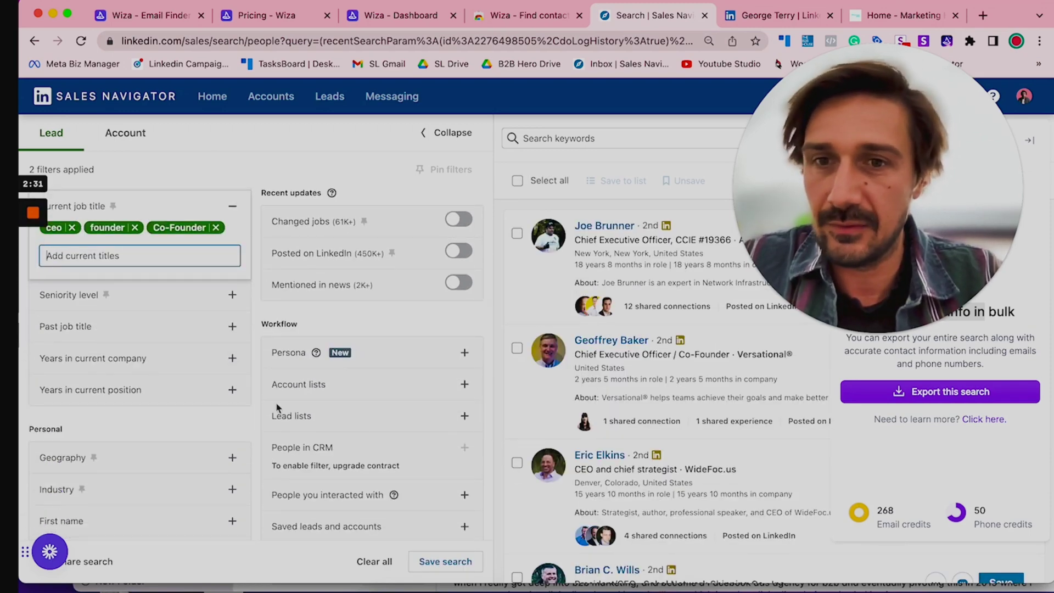
pyautogui.scroll(-3, 148, 329)
pyautogui.click(134, 375)
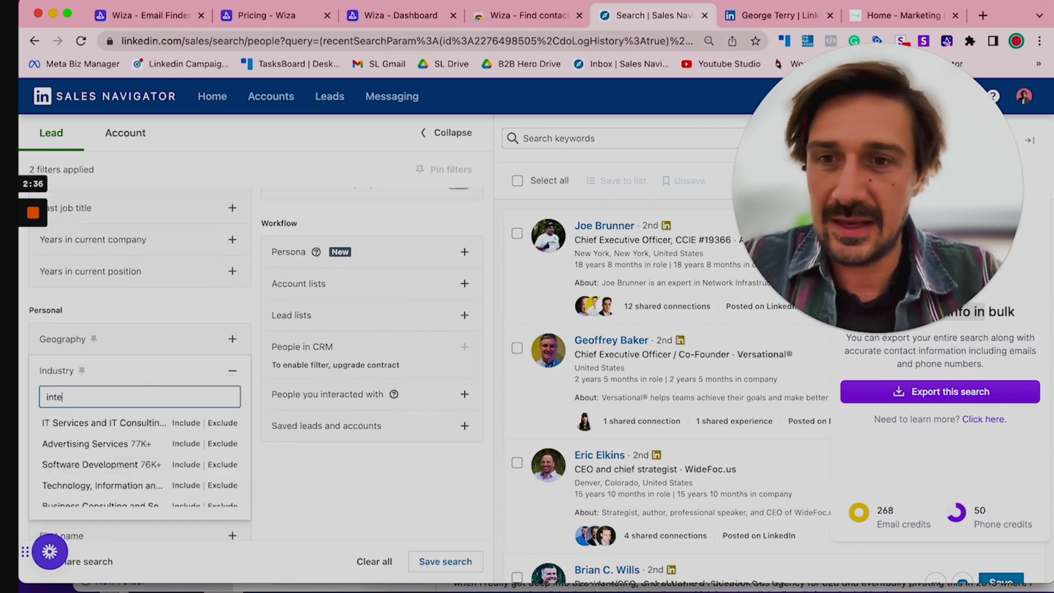
pyautogui.scroll(-5, 98, 444)
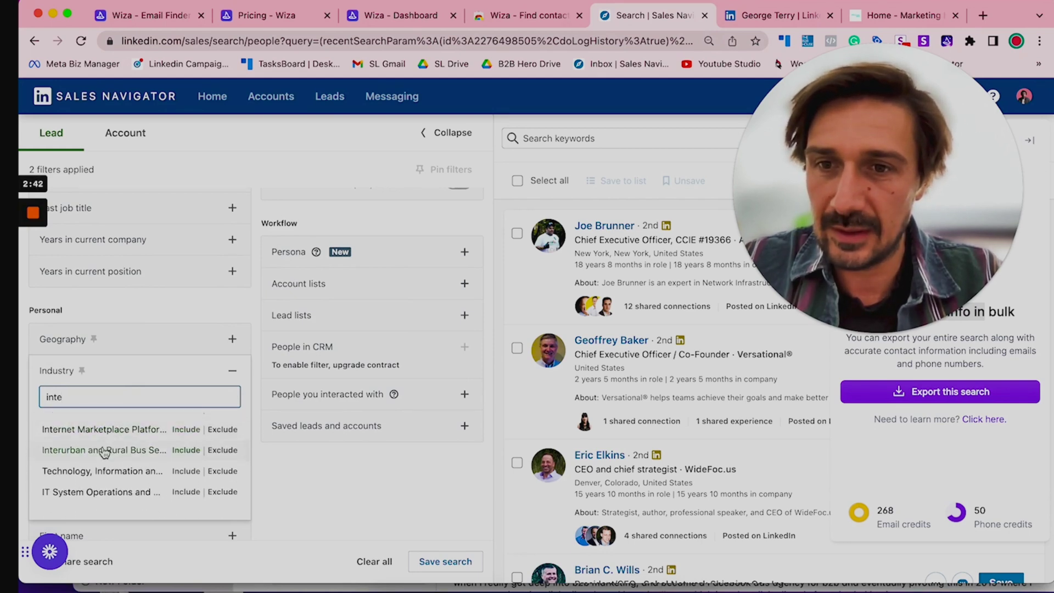
pyautogui.scroll(-1, 104, 452)
pyautogui.click(105, 462)
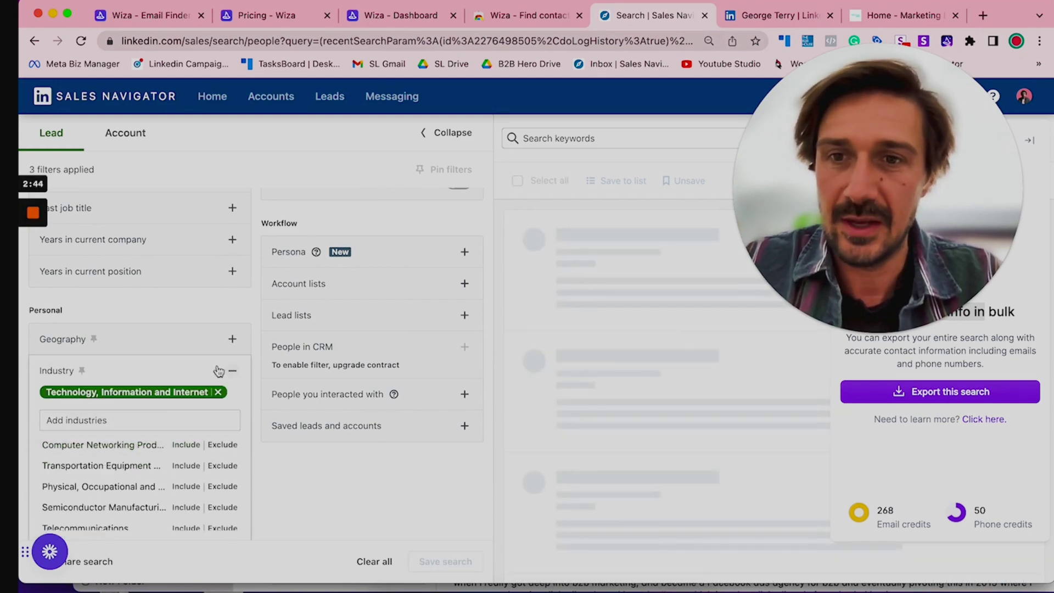
pyautogui.click(293, 504)
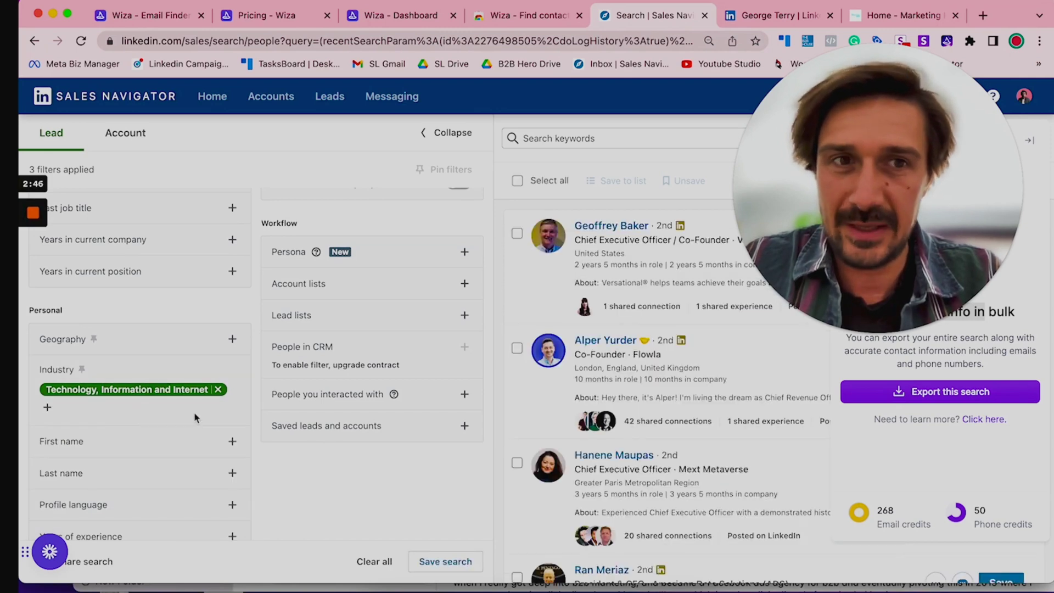
pyautogui.scroll(-1, 193, 412)
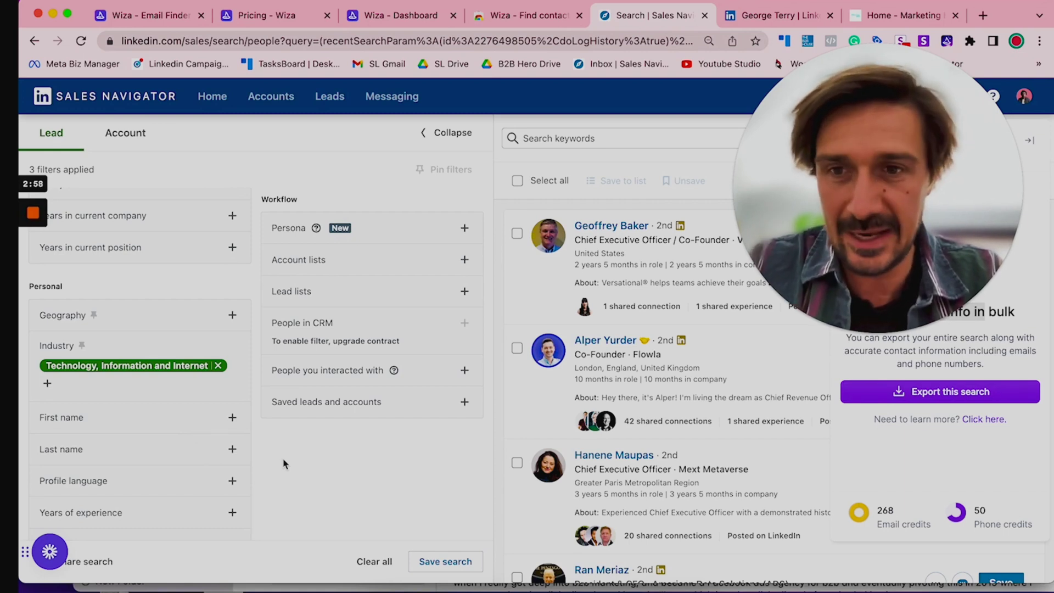
pyautogui.scroll(-3, 284, 464)
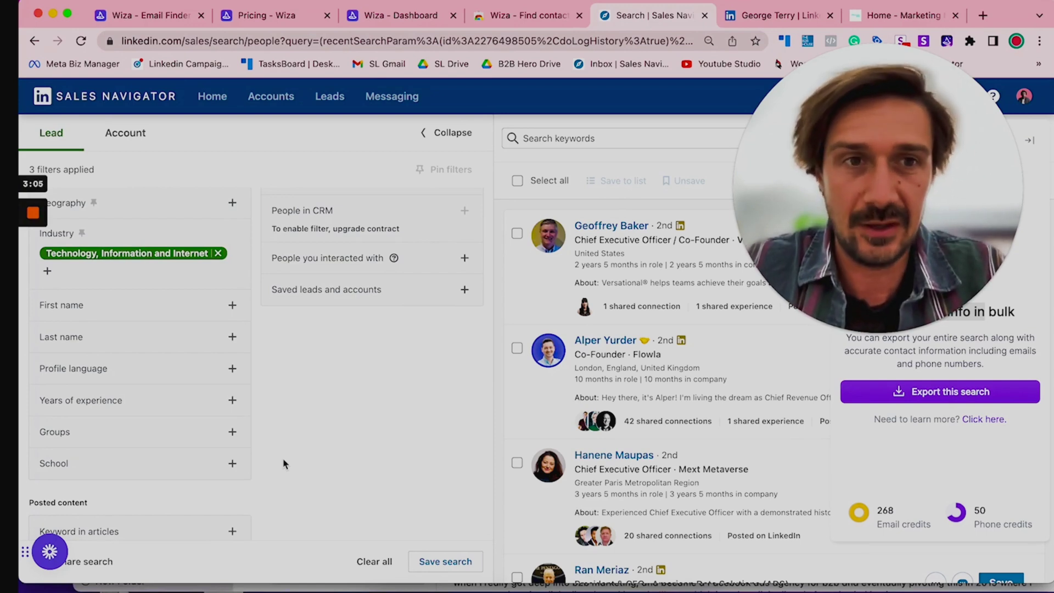
pyautogui.scroll(-1, 285, 464)
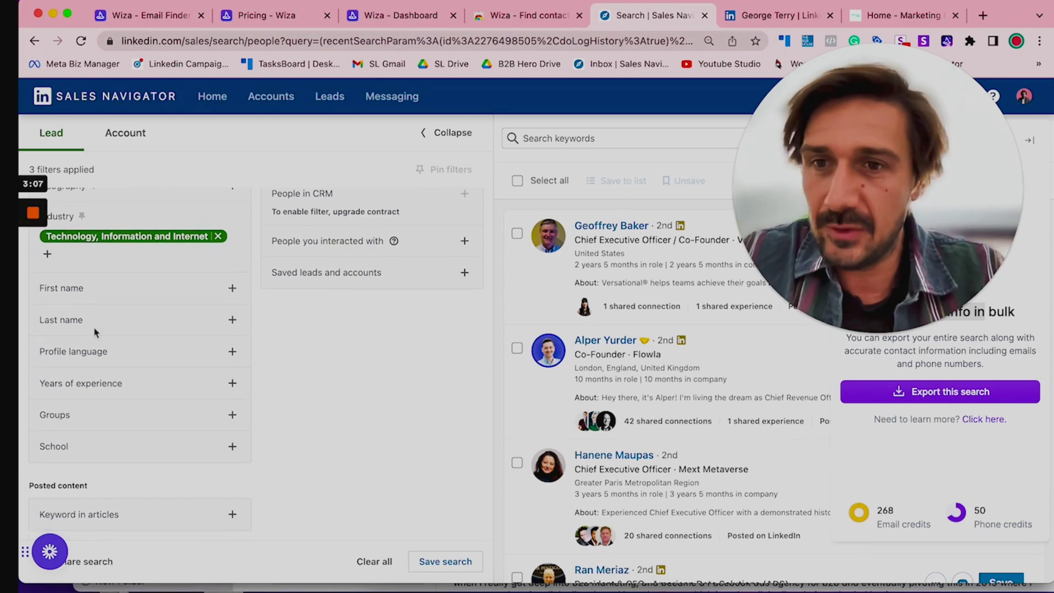
pyautogui.scroll(6, 120, 406)
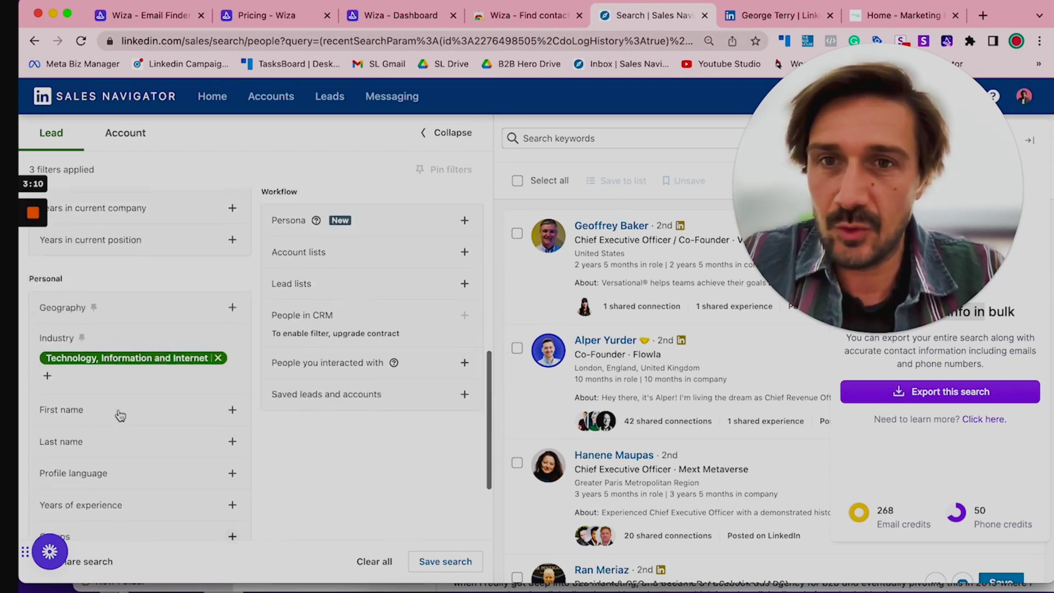
# Turn on the Posted on LinkedIn recent-update filter, leaving Changed jobs off.
pyautogui.scroll(-3, 140, 409)
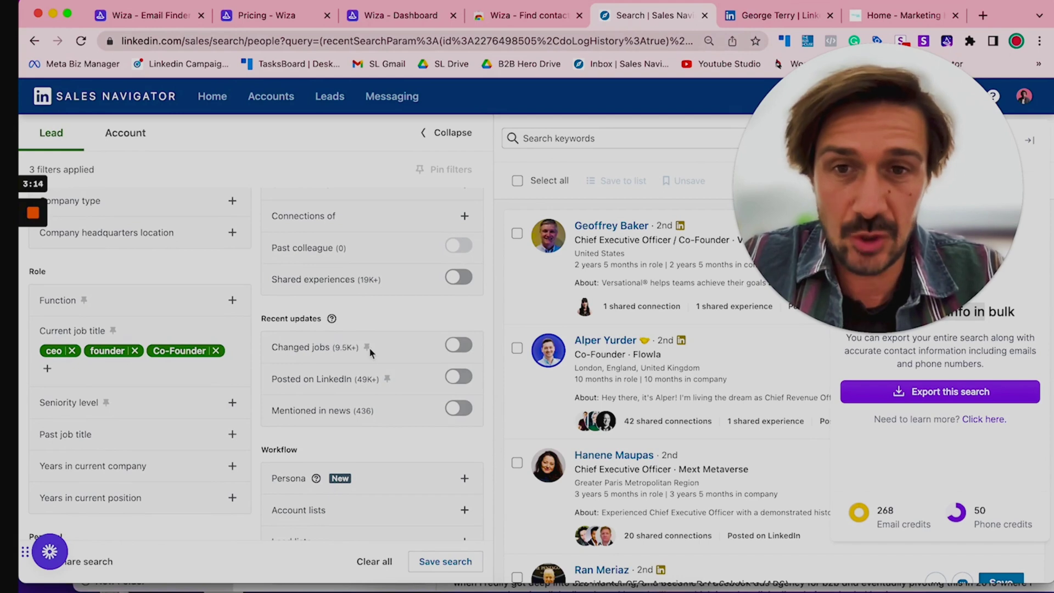
pyautogui.click(322, 356)
pyautogui.click(322, 356)
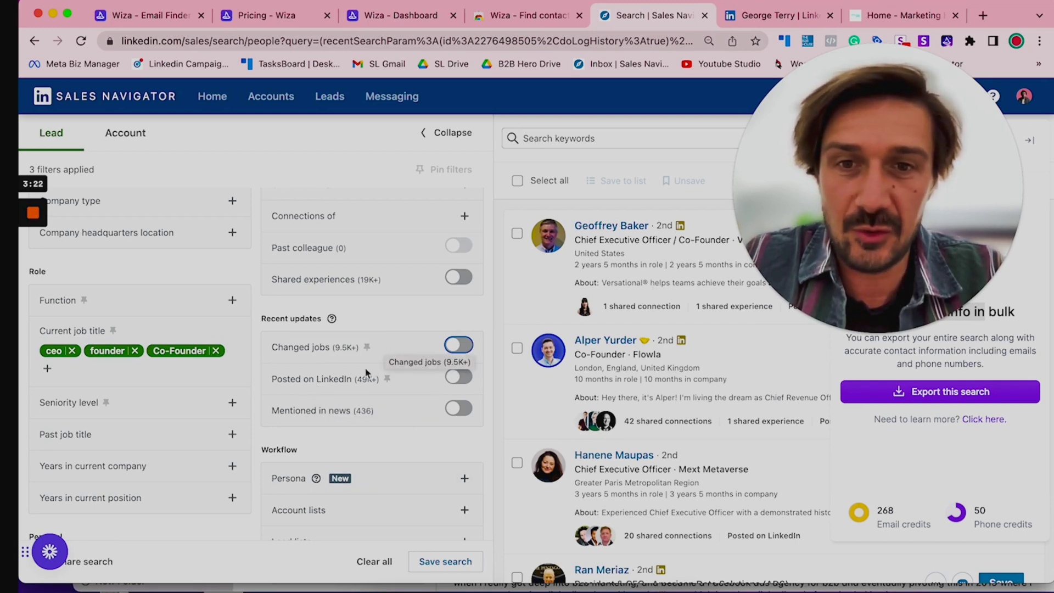
pyautogui.click(325, 378)
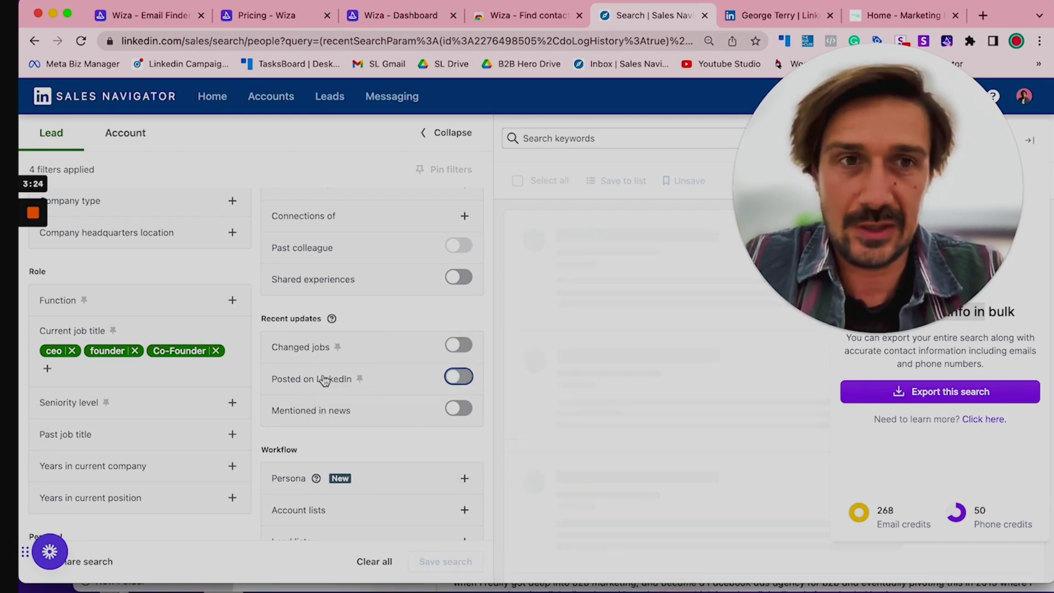
pyautogui.moveTo(815, 175); pyautogui.dragTo(352, 207)
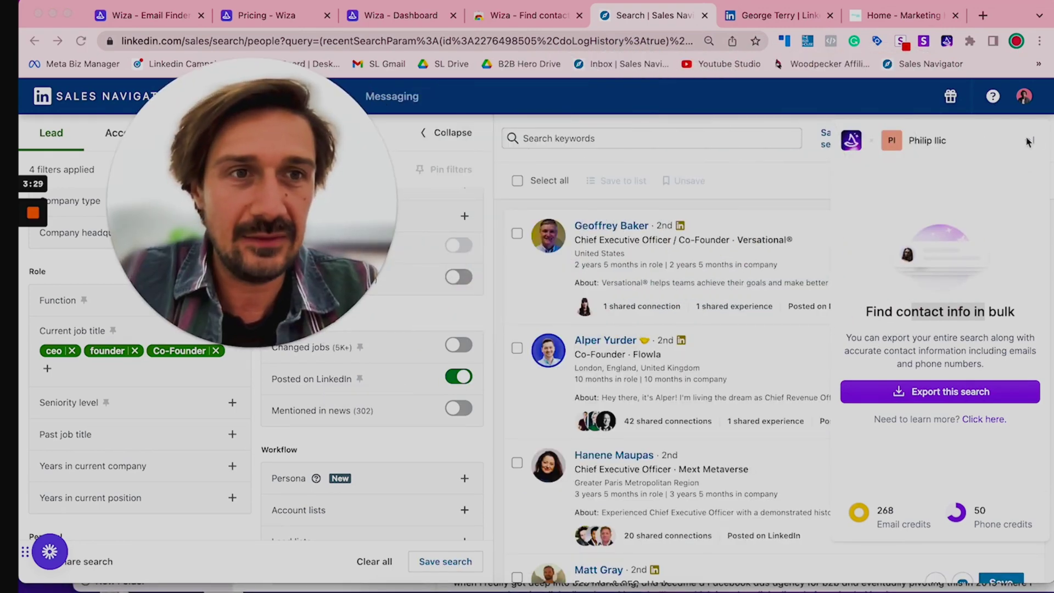
pyautogui.scroll(-3, 718, 321)
pyautogui.scroll(3, 718, 321)
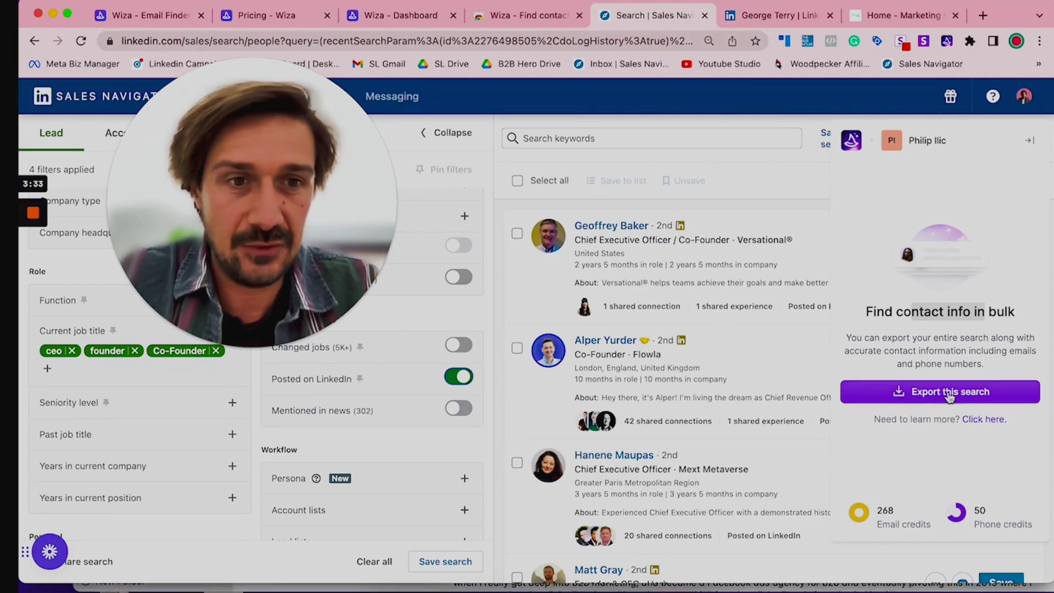
# Send the filtered search to Wiza and choose the Email only output.
pyautogui.click(946, 394)
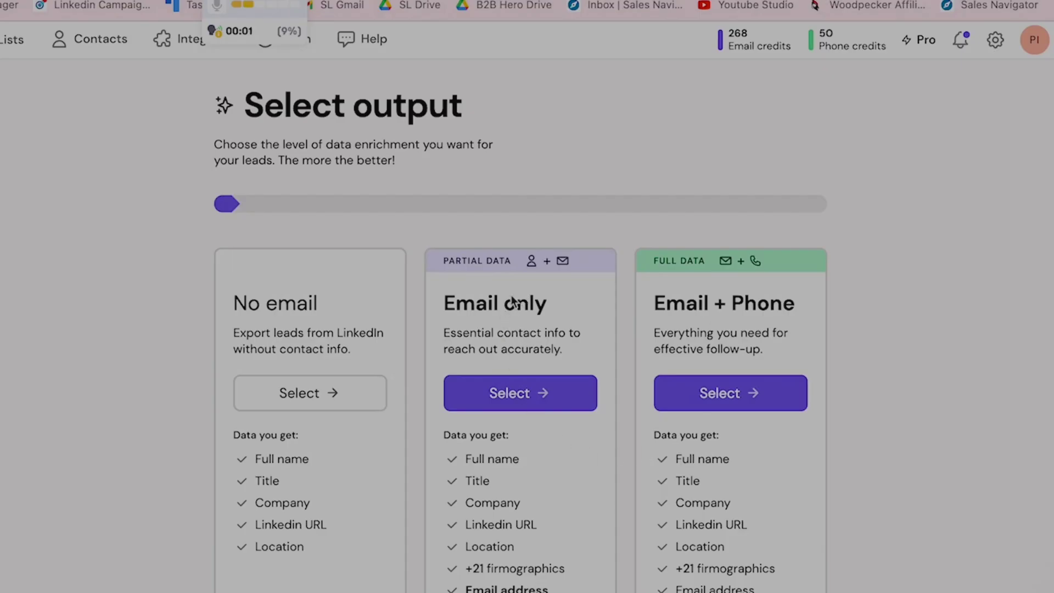
pyautogui.scroll(-3, 615, 307)
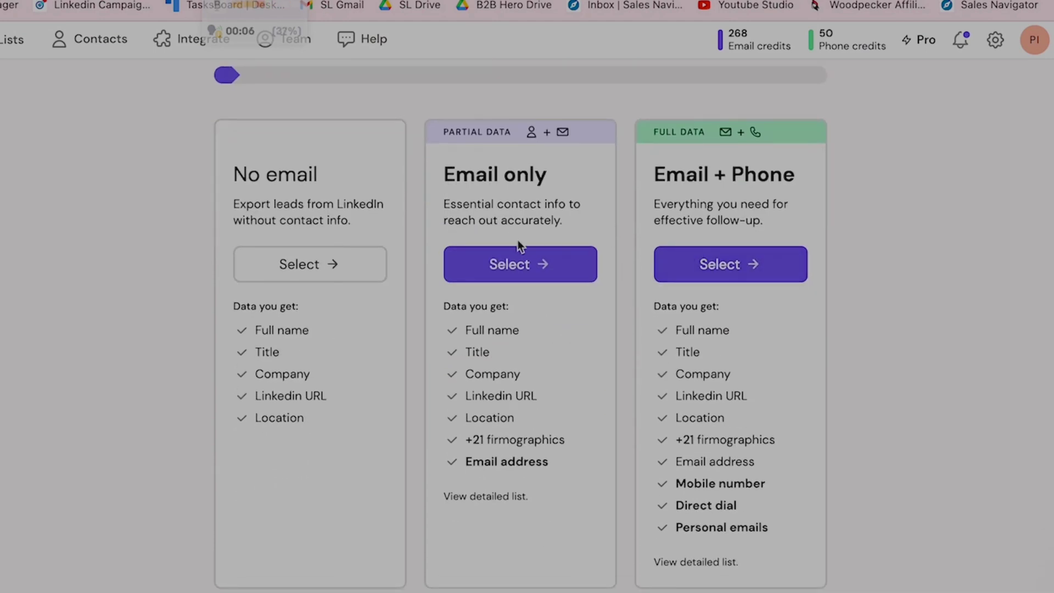
pyautogui.click(521, 265)
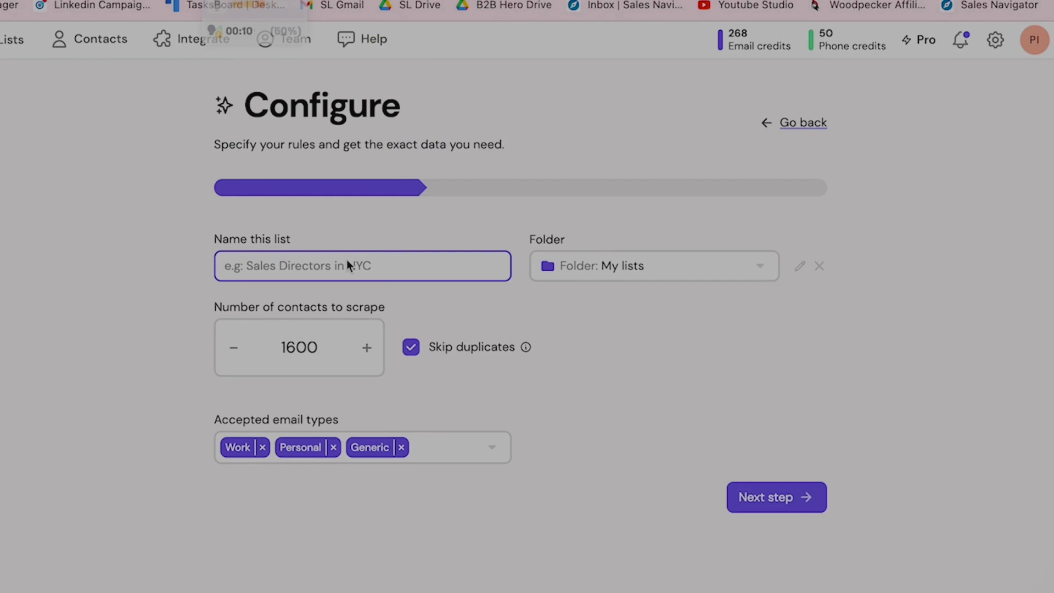
# Name the list 'MarHero | B2B Tech', cap it at 250 contacts, and exclude Generic emails.
pyautogui.write('MarHero | B2B Tech')
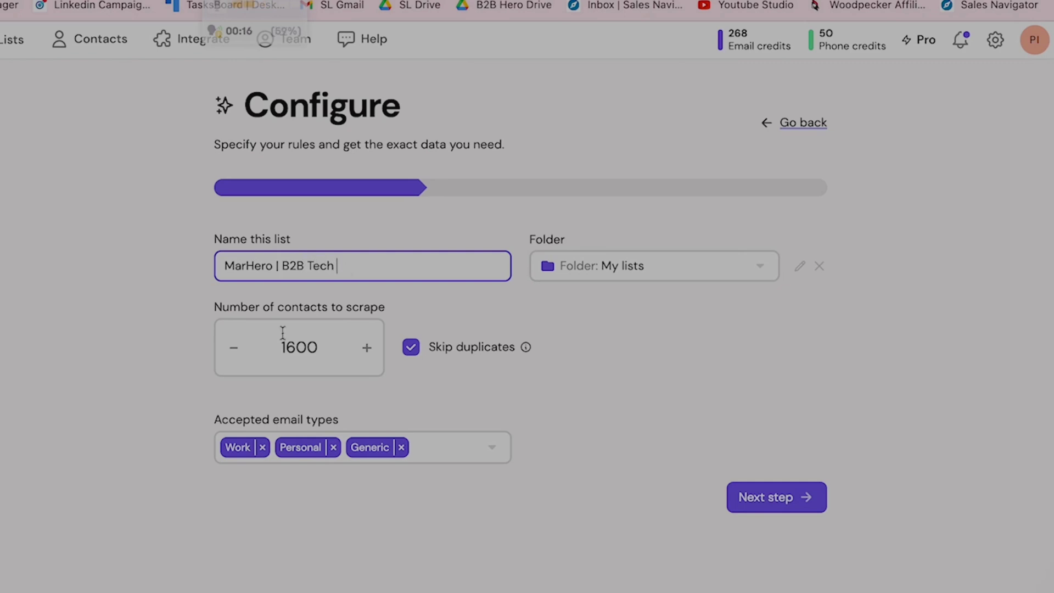
pyautogui.doubleClick(302, 353)
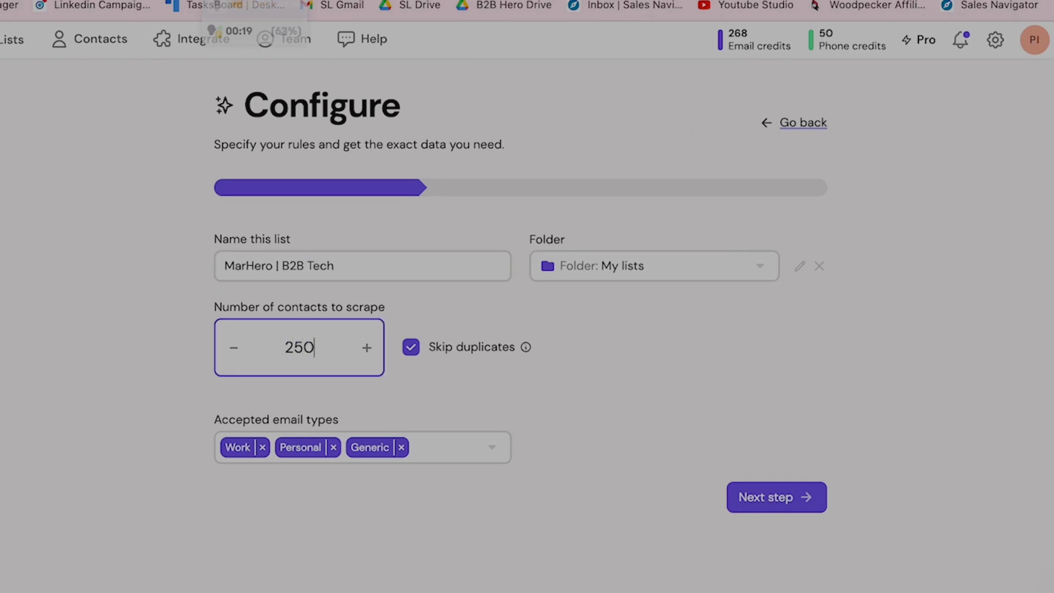
pyautogui.click(785, 41)
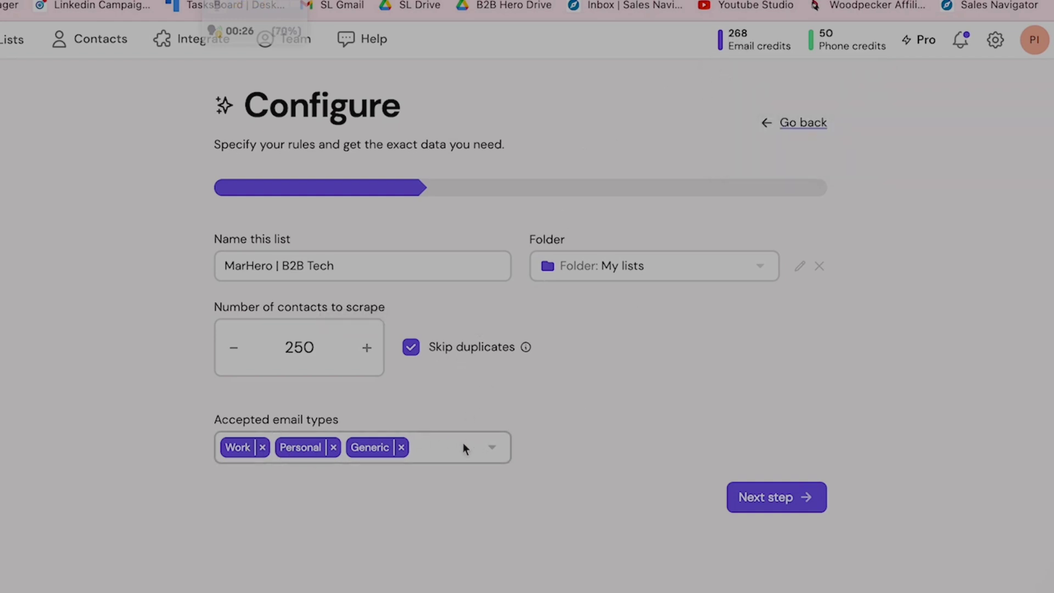
pyautogui.click(397, 447)
pyautogui.click(549, 427)
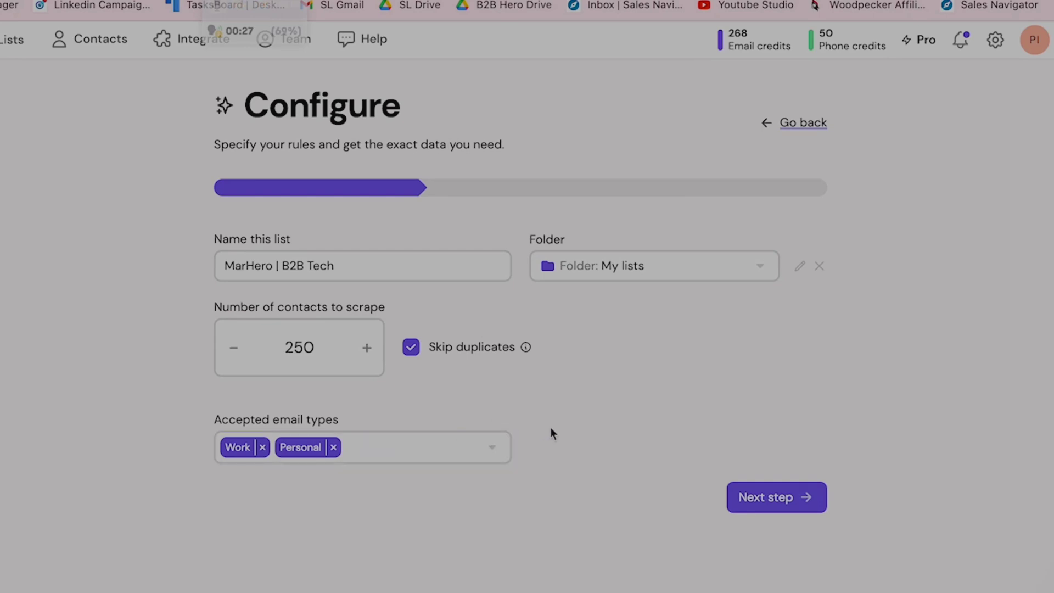
pyautogui.click(779, 504)
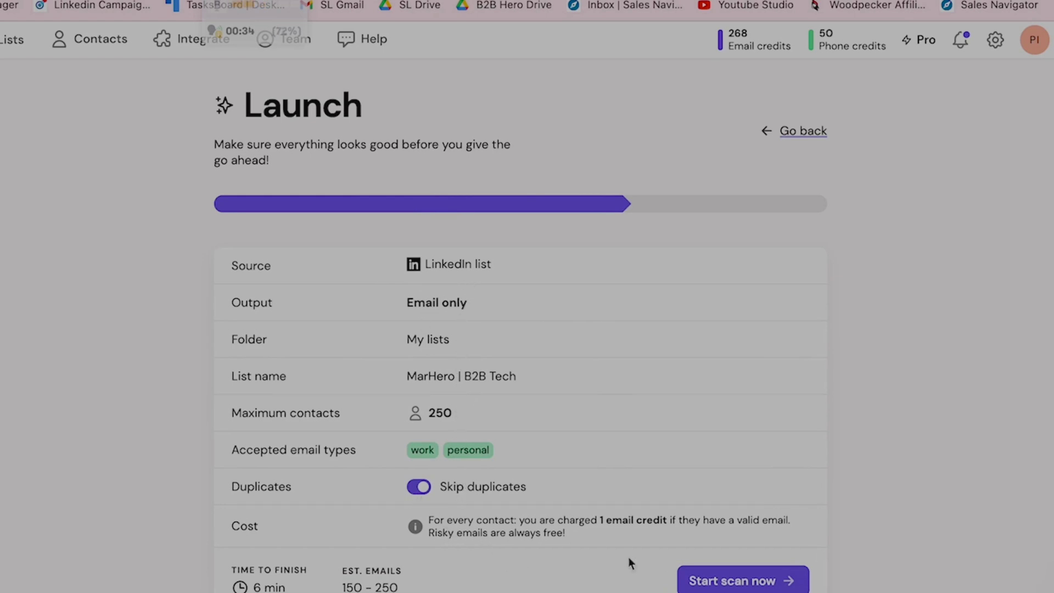
# Start the scan and check the queued 250-person list on the Lists page.
pyautogui.click(736, 583)
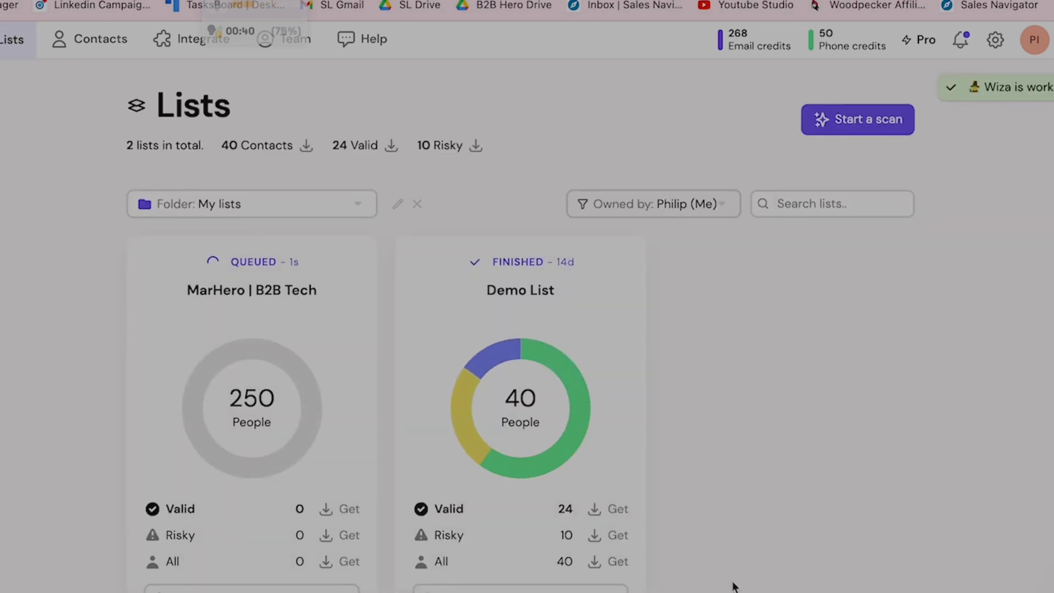
pyautogui.scroll(-2, 435, 399)
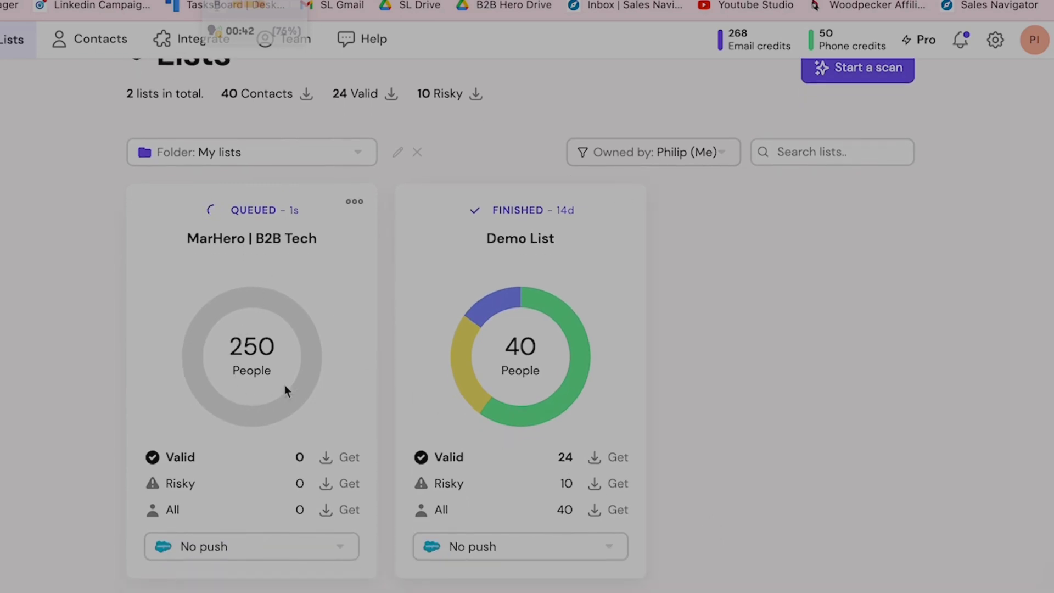